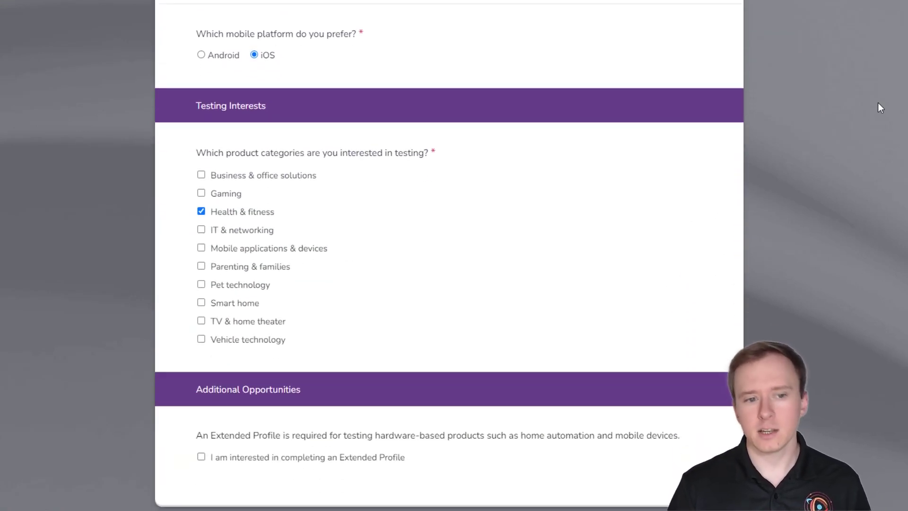
# - Review the Basic Profile questions, including the testing interests, preferred platforms and the personal-data marker on Gender
pyautogui.scroll(-2, 878, 103)
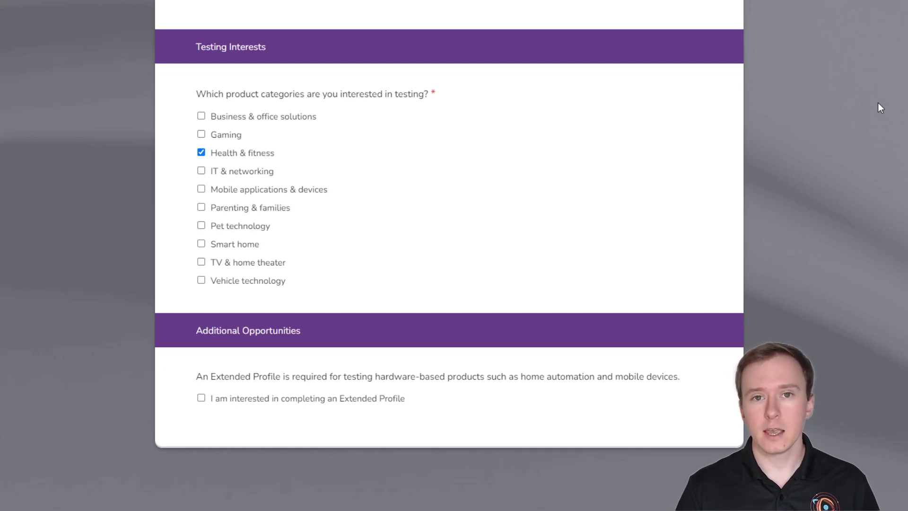
pyautogui.scroll(6, 878, 102)
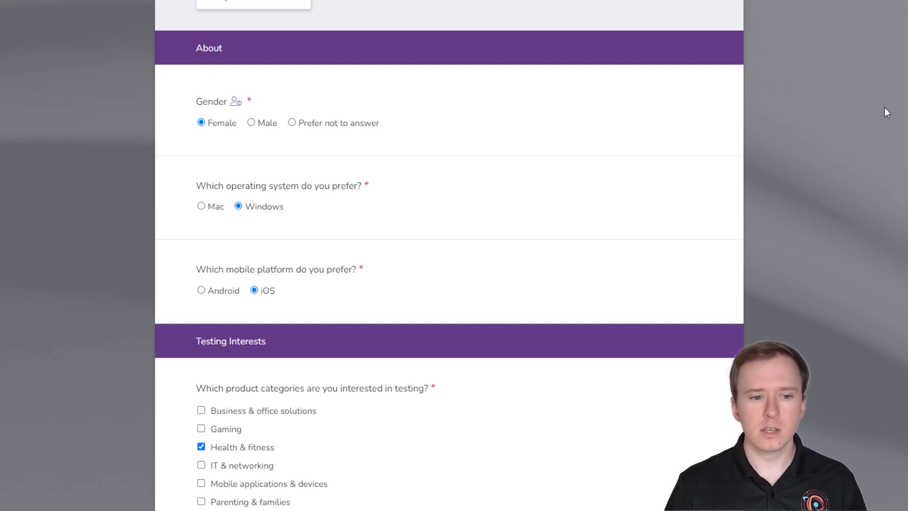
pyautogui.scroll(-1, 886, 112)
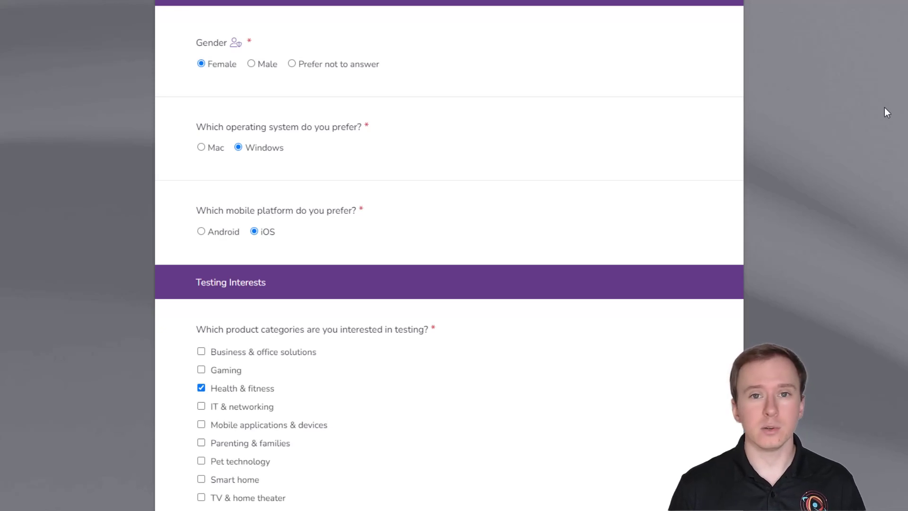
pyautogui.scroll(-1, 885, 108)
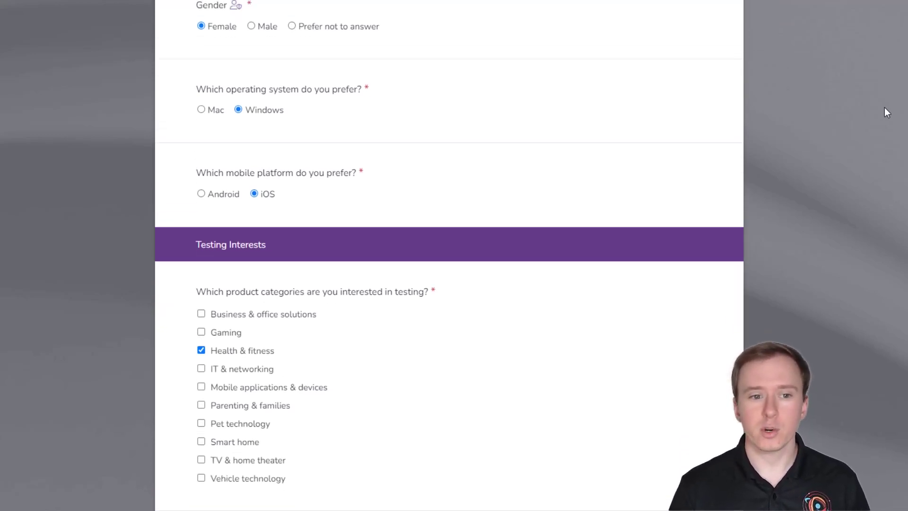
pyautogui.scroll(1, 884, 107)
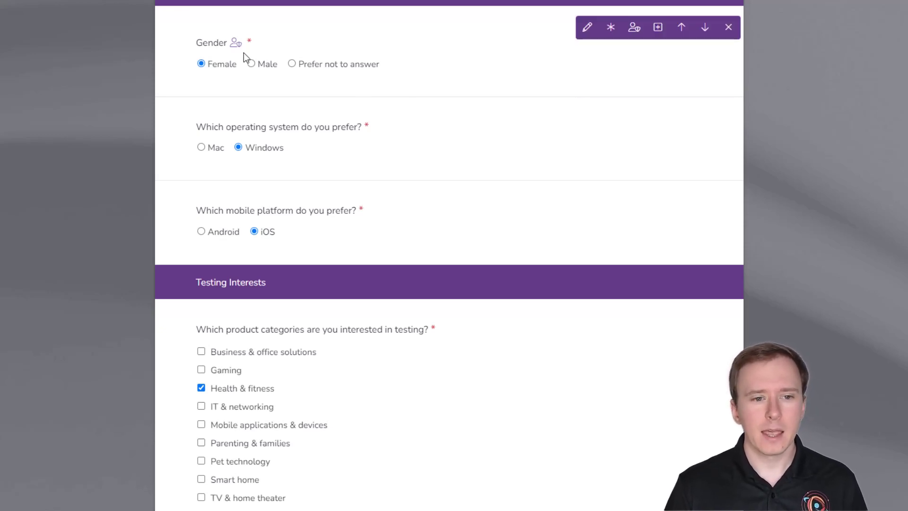
pyautogui.moveTo(235, 48)
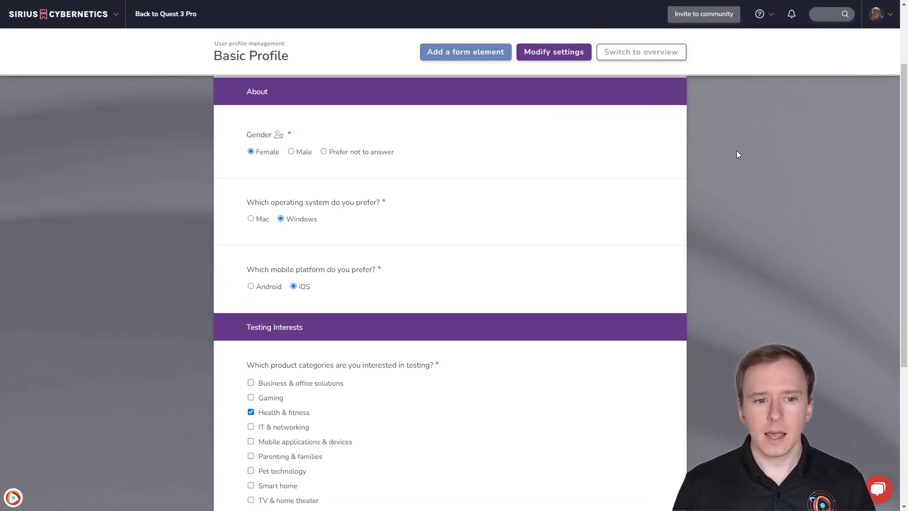
# - Open the Extended Profile form from user profile management and look through its About, Home, Education, Work and Experience sections
pyautogui.click(255, 45)
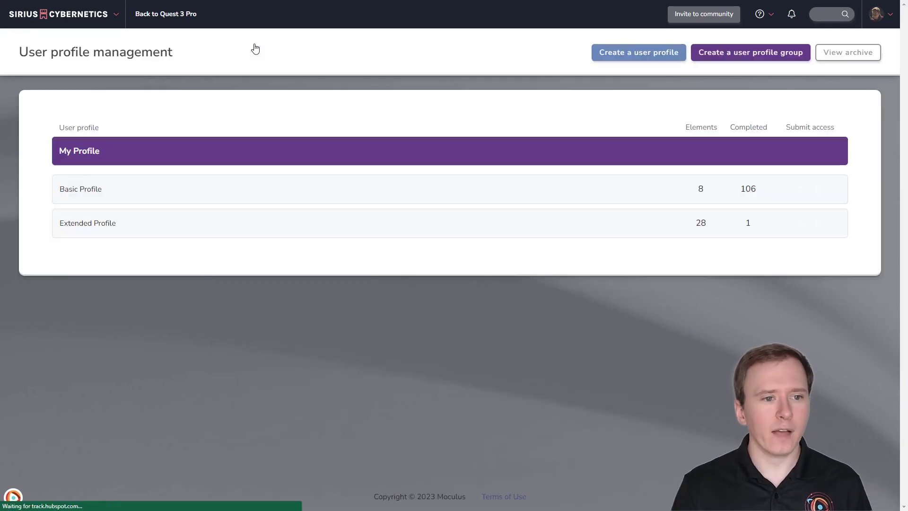
pyautogui.click(146, 230)
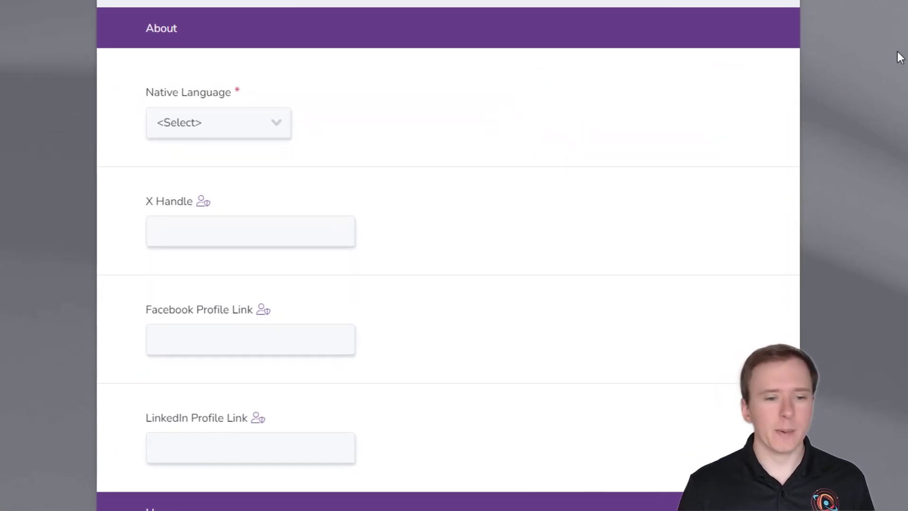
pyautogui.scroll(-10, 898, 56)
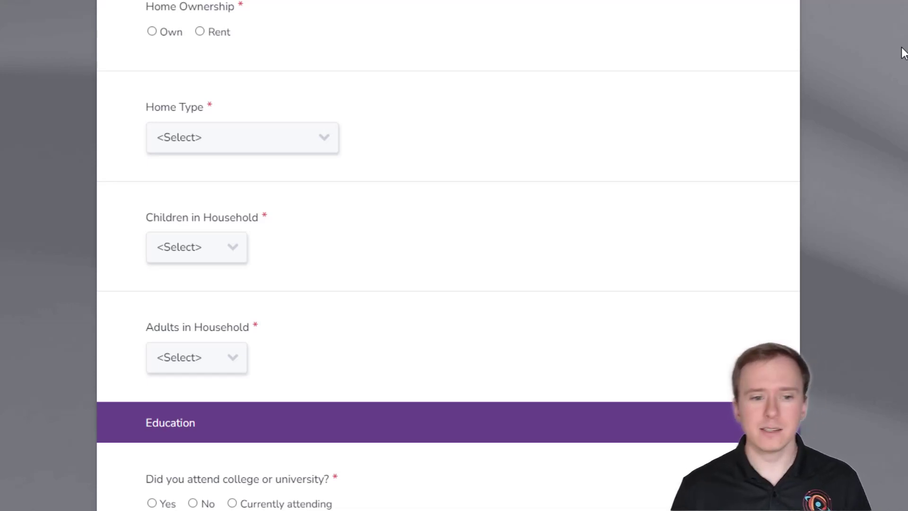
pyautogui.scroll(-4, 903, 53)
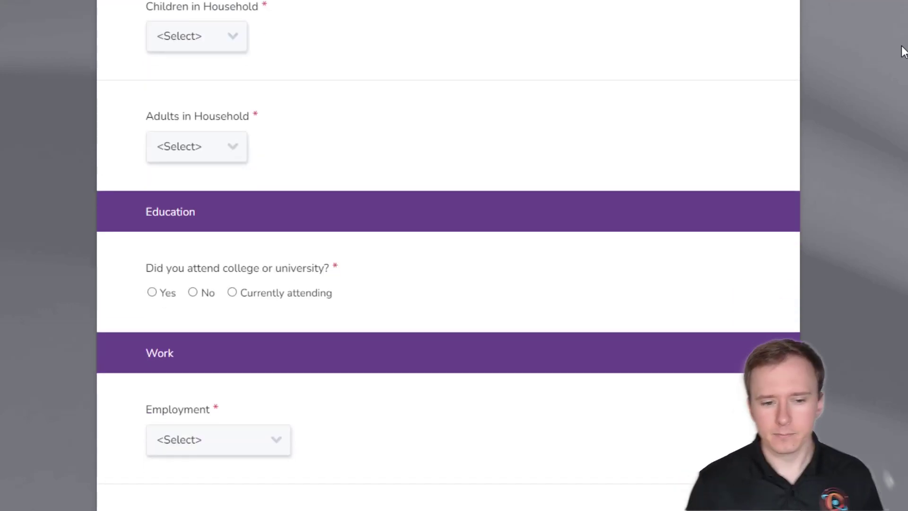
pyautogui.scroll(-9, 903, 52)
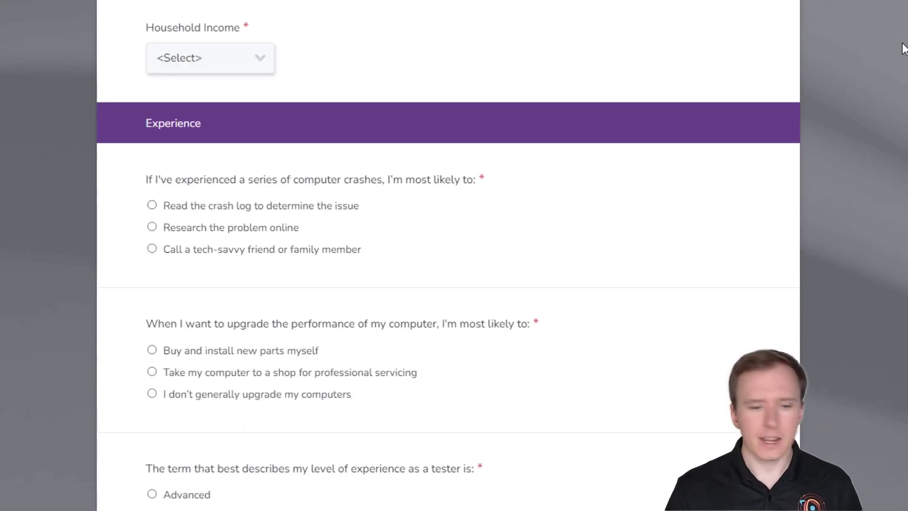
pyautogui.scroll(-3, 903, 48)
pyautogui.scroll(11, 903, 48)
pyautogui.scroll(12, 903, 47)
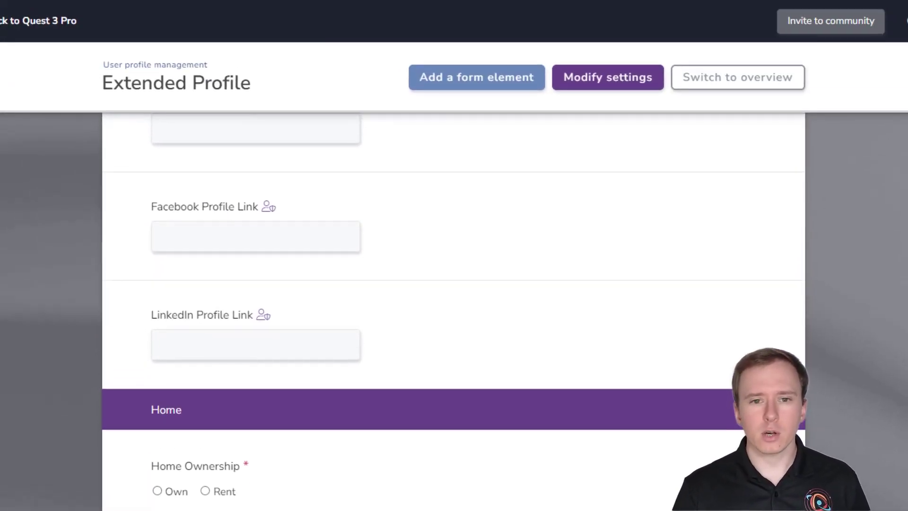
# - Start a new form element in the Extended Profile, keep its type as Choices and title it "Test"
pyautogui.moveTo(597, 175)
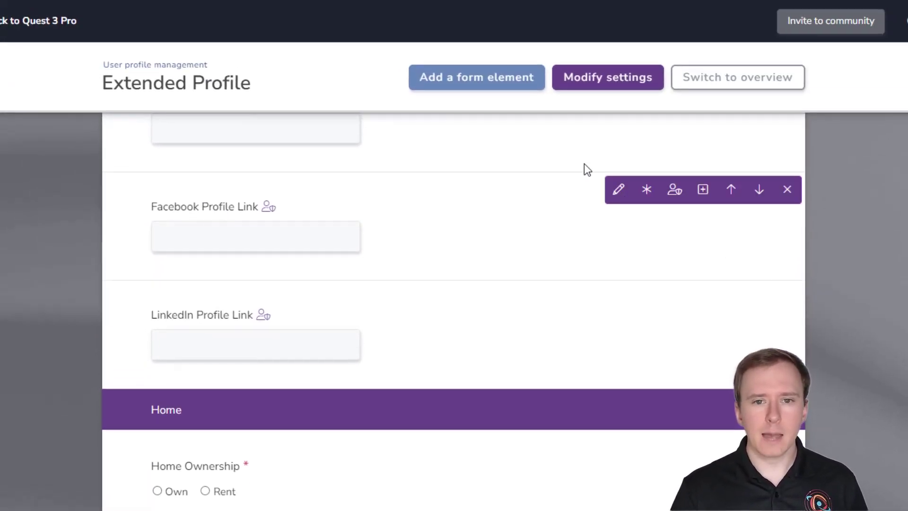
pyautogui.click(496, 88)
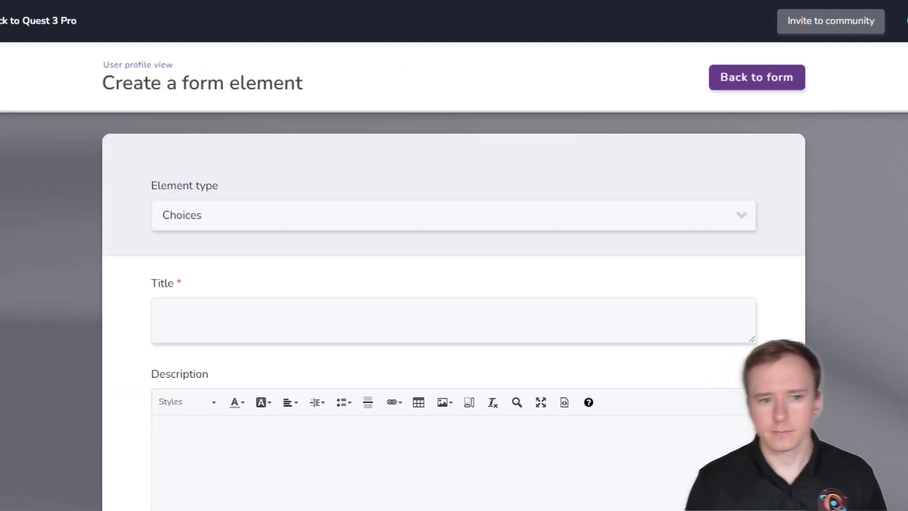
pyautogui.scroll(-3, 746, 51)
pyautogui.click(744, 49)
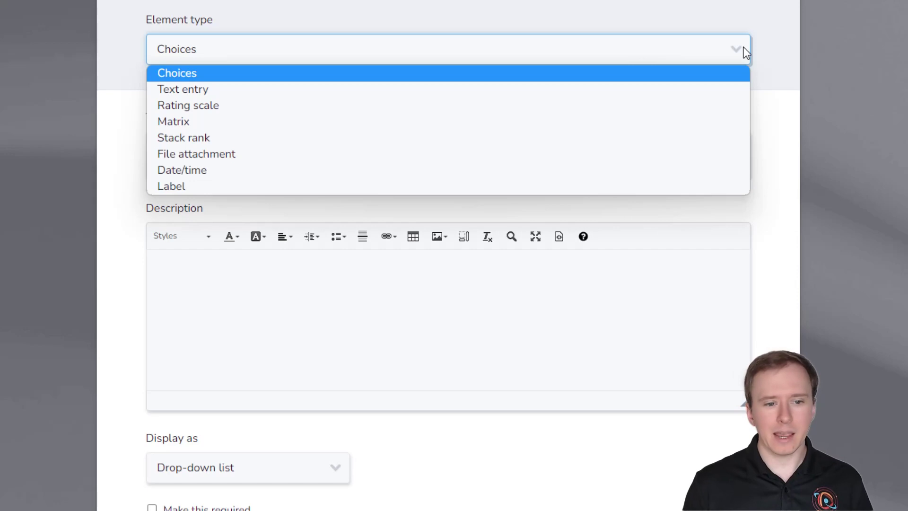
pyautogui.click(871, 44)
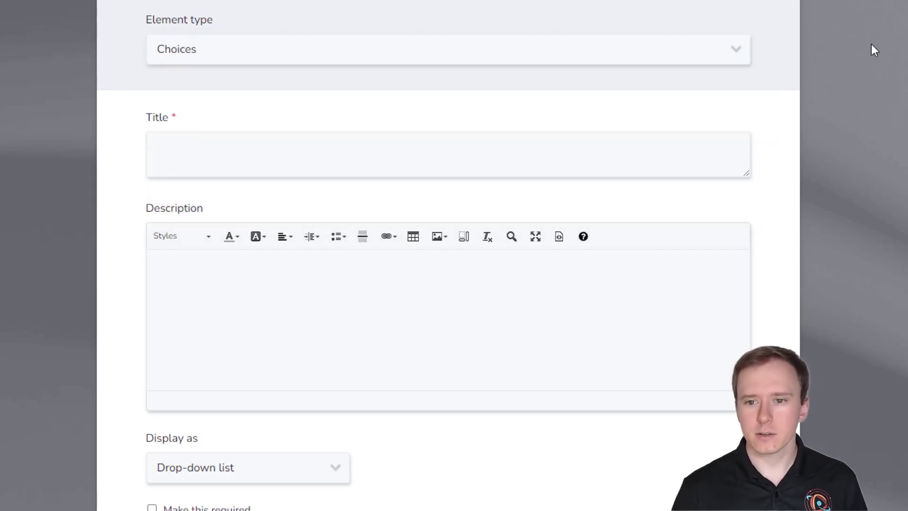
pyautogui.click(295, 165)
pyautogui.write('Test')
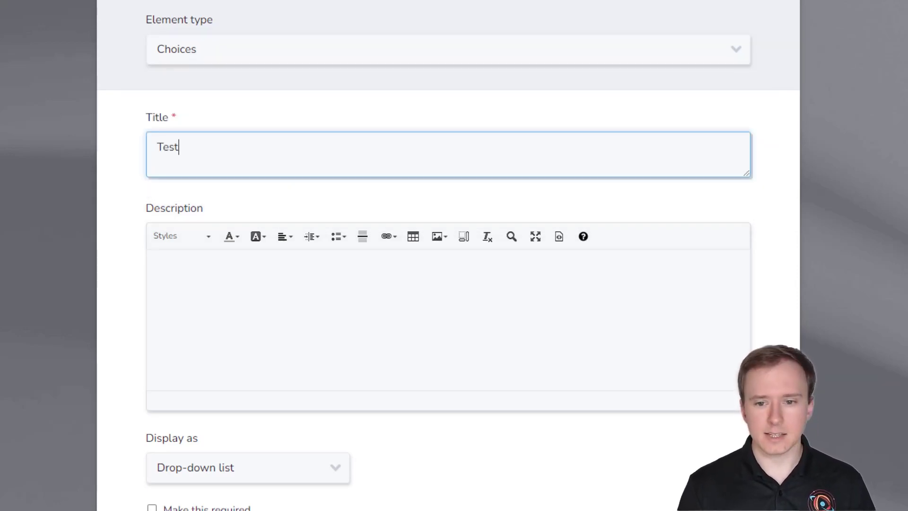
pyautogui.press('Tab')
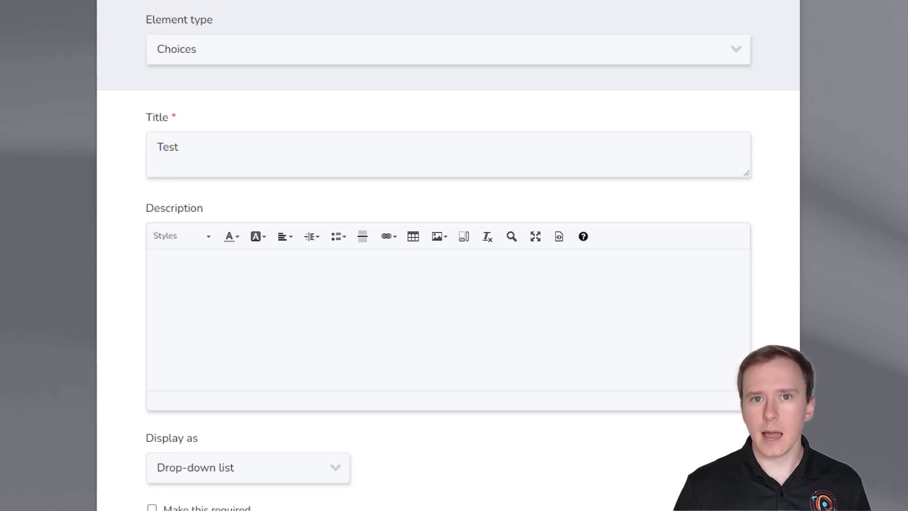
# - Check the display options, keep the element as a drop-down list and make it required
pyautogui.scroll(-6, 448, 284)
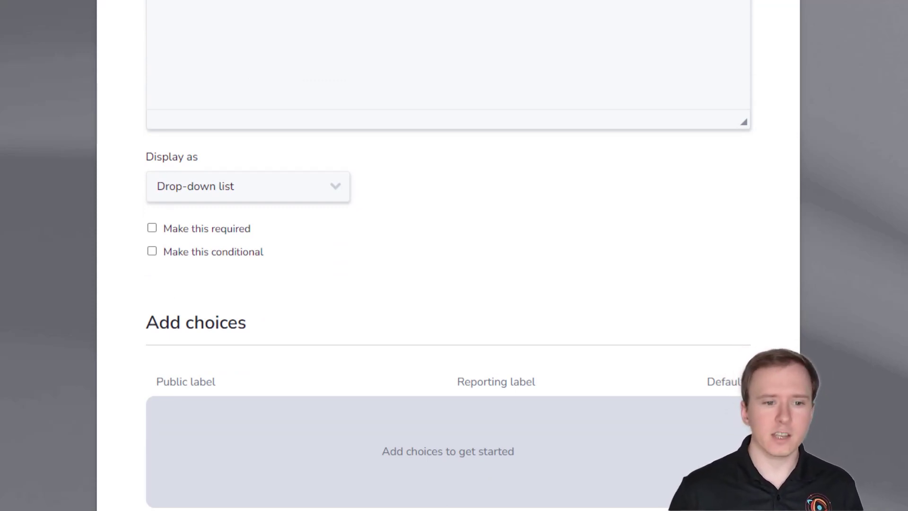
pyautogui.click(298, 192)
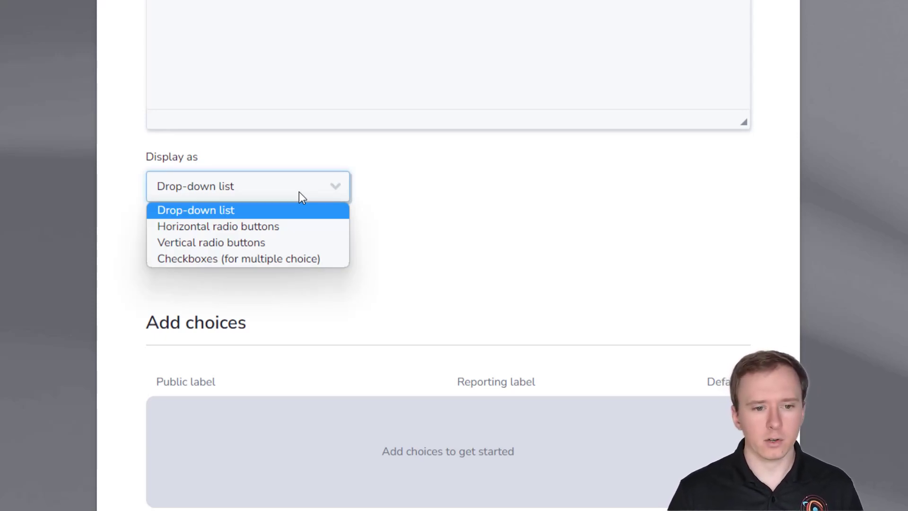
pyautogui.click(837, 174)
pyautogui.click(222, 231)
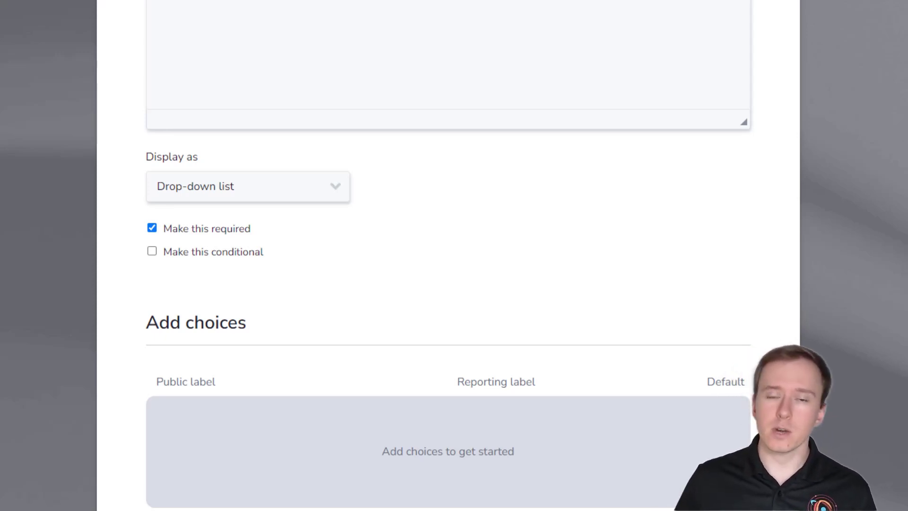
# - Make the element conditional on the responses Yes and Currently attending to the source question "Did you attend college or university?"
pyautogui.click(197, 255)
pyautogui.click(559, 312)
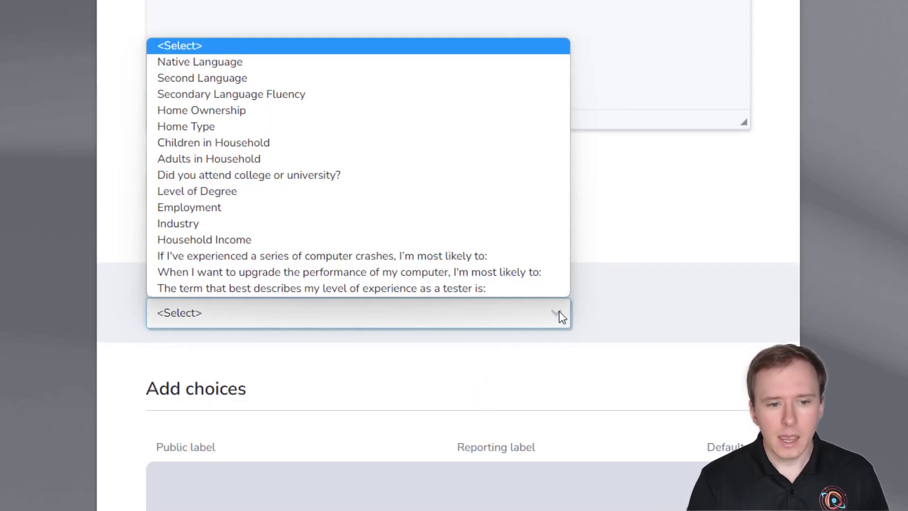
pyautogui.click(285, 175)
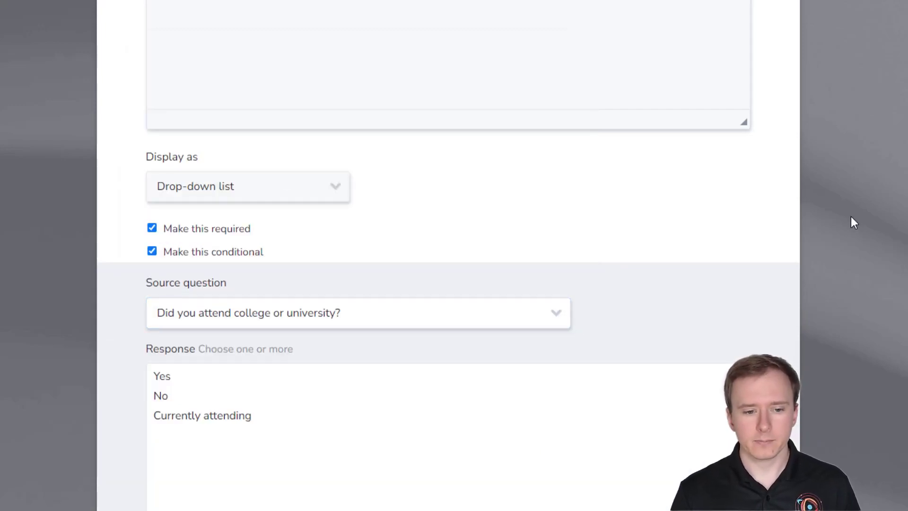
pyautogui.scroll(-2, 849, 218)
pyautogui.scroll(-2, 849, 222)
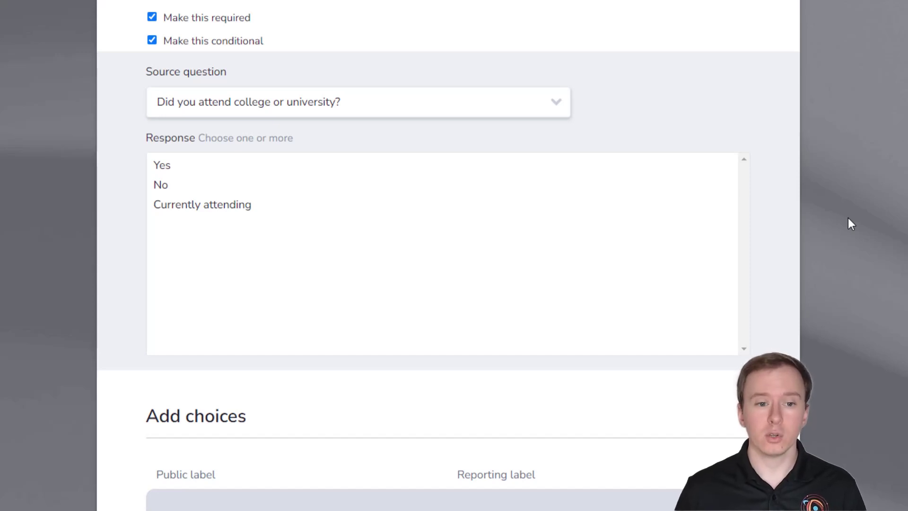
pyautogui.click(174, 169)
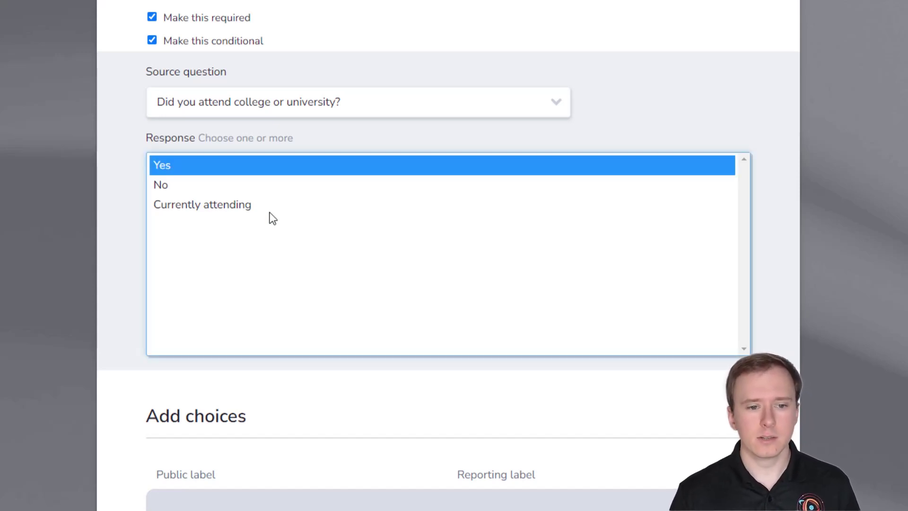
pyautogui.keyDown('ctrl'); pyautogui.click(233, 208); pyautogui.keyUp('ctrl')
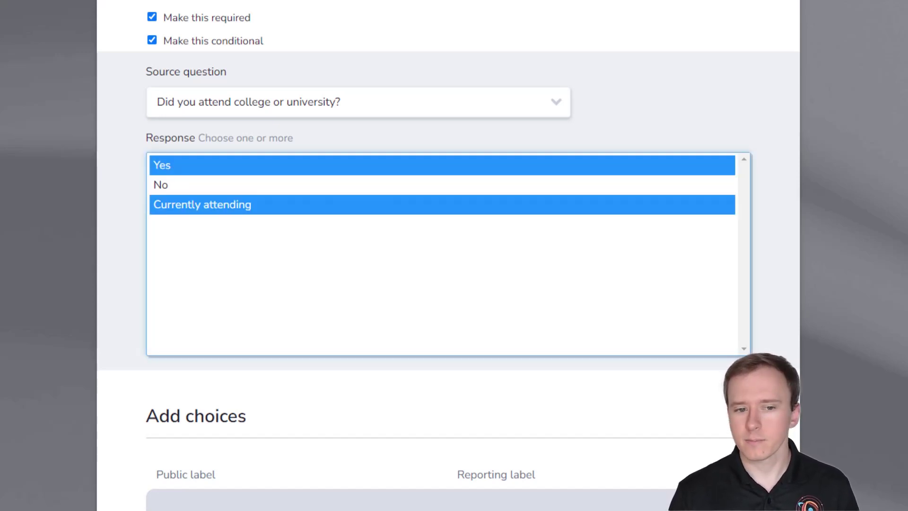
# - Add four choices labelled 1, 2, 3 and 4 to the element
pyautogui.scroll(-6, 448, 256)
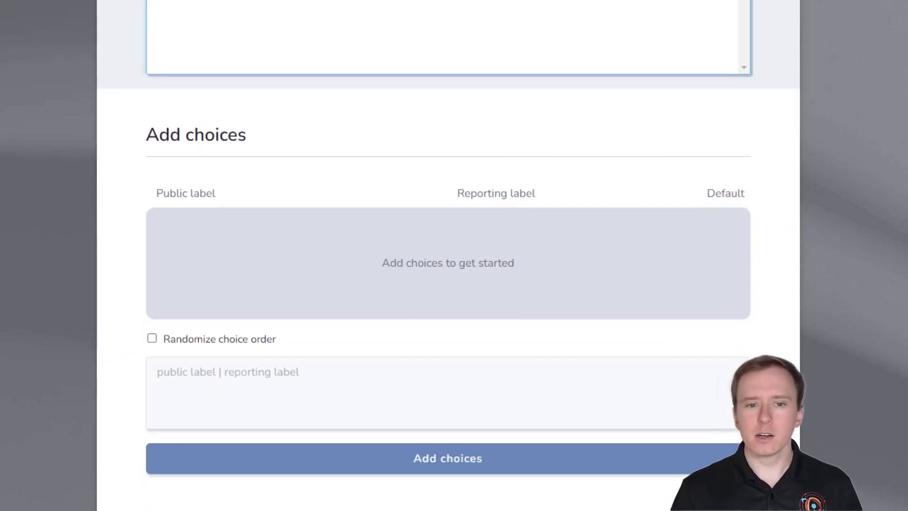
pyautogui.click(331, 402)
pyautogui.write('1')
pyautogui.press('Return')
pyautogui.write('2')
pyautogui.press('Return')
pyautogui.write('3')
pyautogui.press('Return')
pyautogui.write('4')
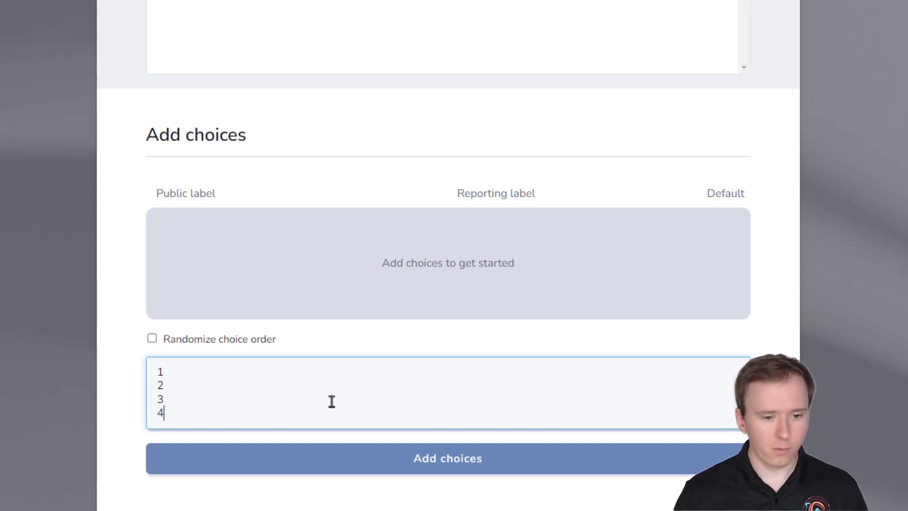
pyautogui.click(538, 446)
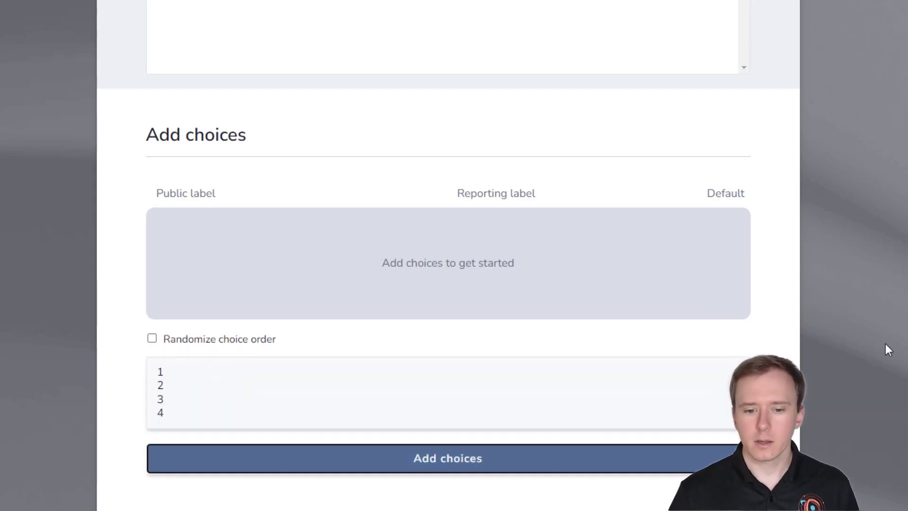
pyautogui.scroll(5, 449, 279)
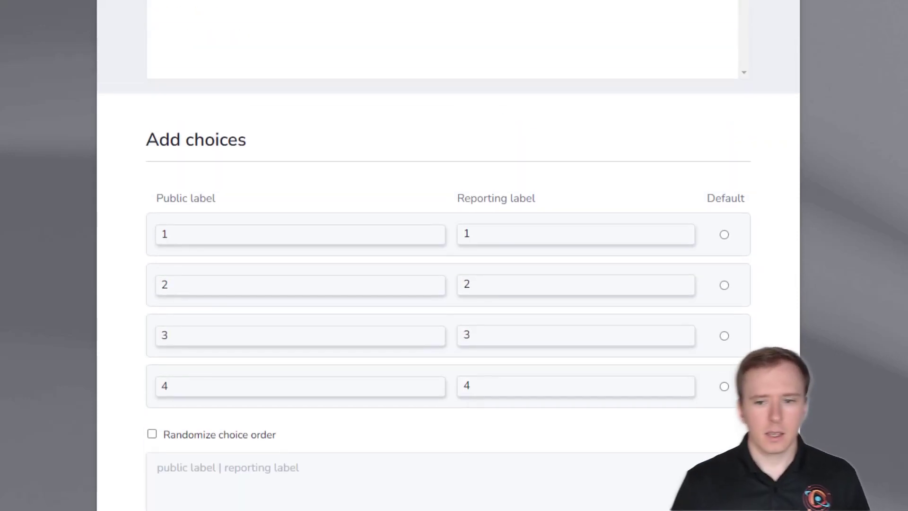
# - Position the new element after the question "Did you attend college or university?"
pyautogui.scroll(-2, 448, 279)
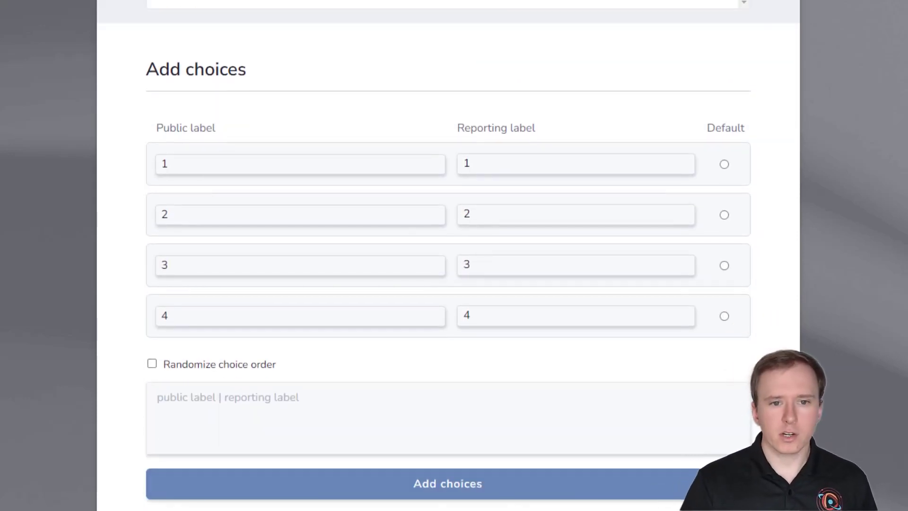
pyautogui.scroll(-3, 448, 279)
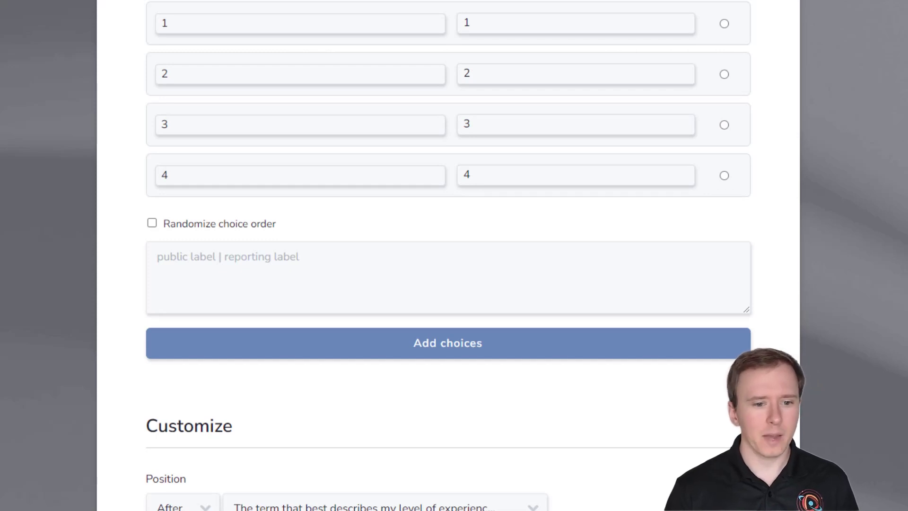
pyautogui.scroll(-7, 448, 256)
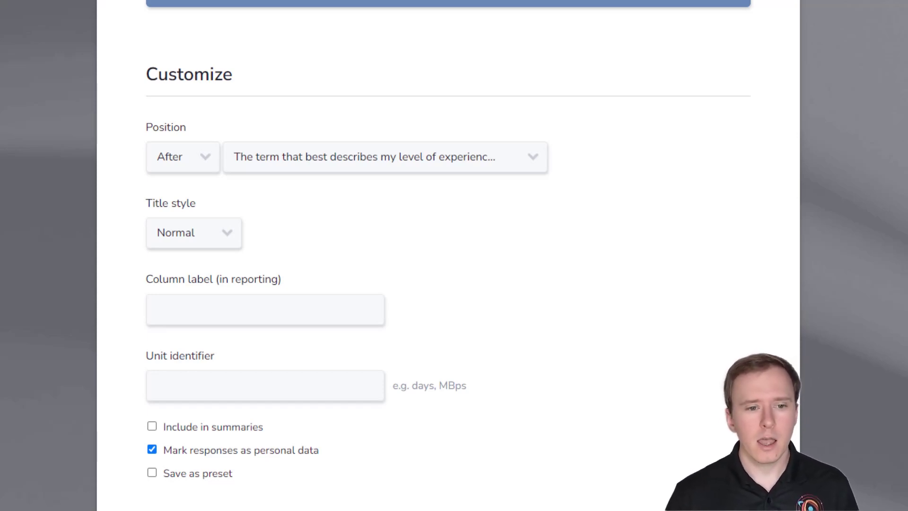
pyautogui.click(408, 157)
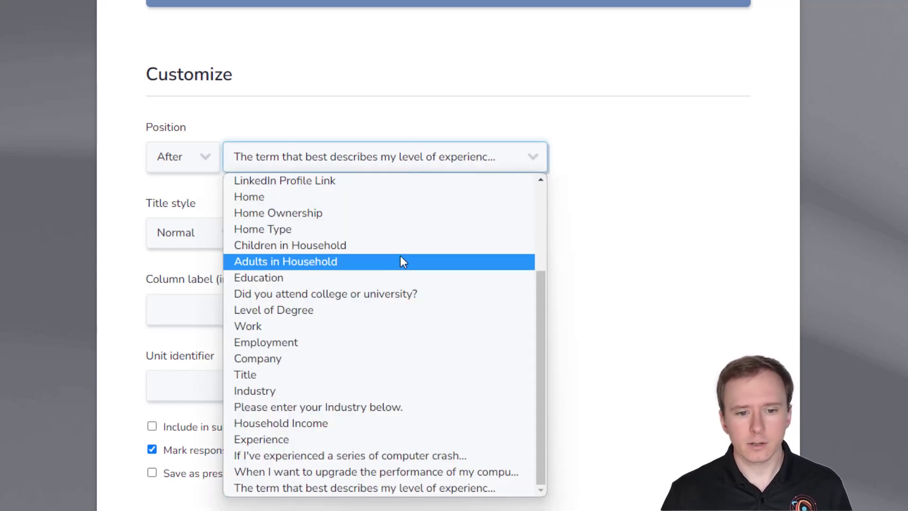
pyautogui.click(388, 292)
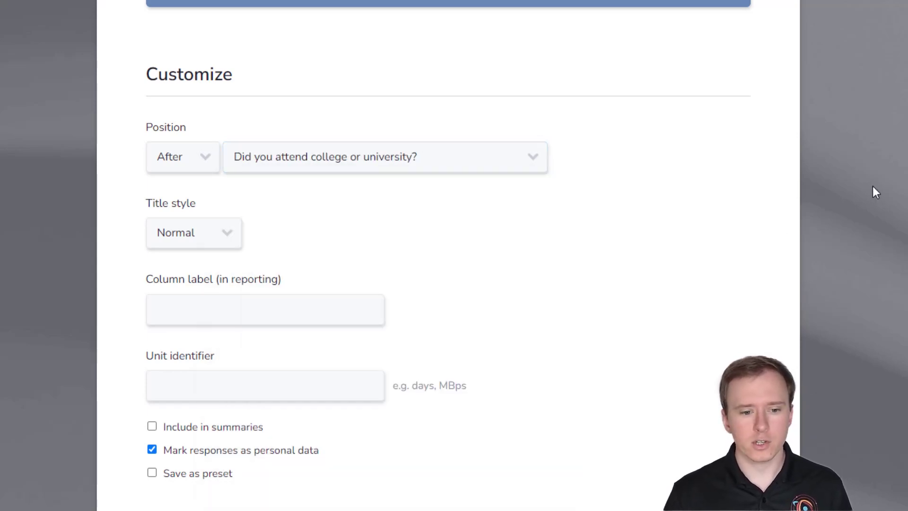
# - Submit the new Test element with its responses marked as personal data and go back to the Extended Profile form
pyautogui.scroll(-1, 872, 191)
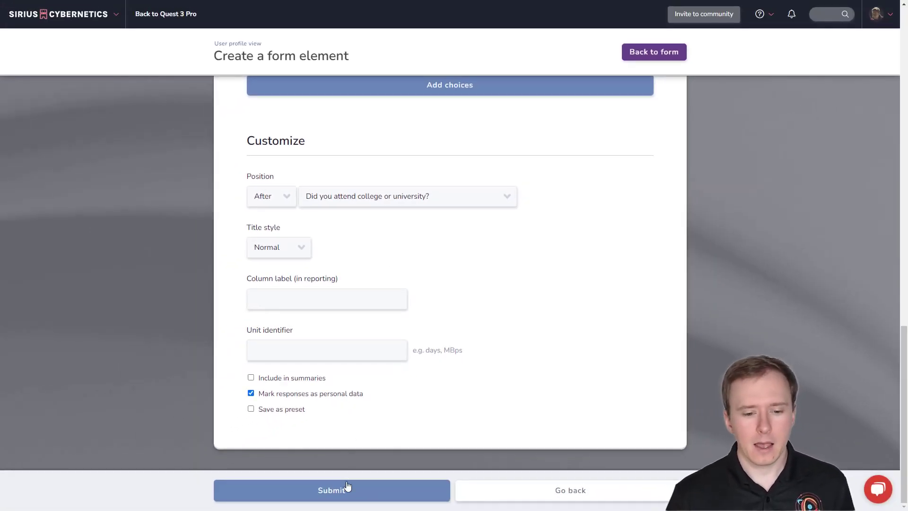
pyautogui.click(345, 491)
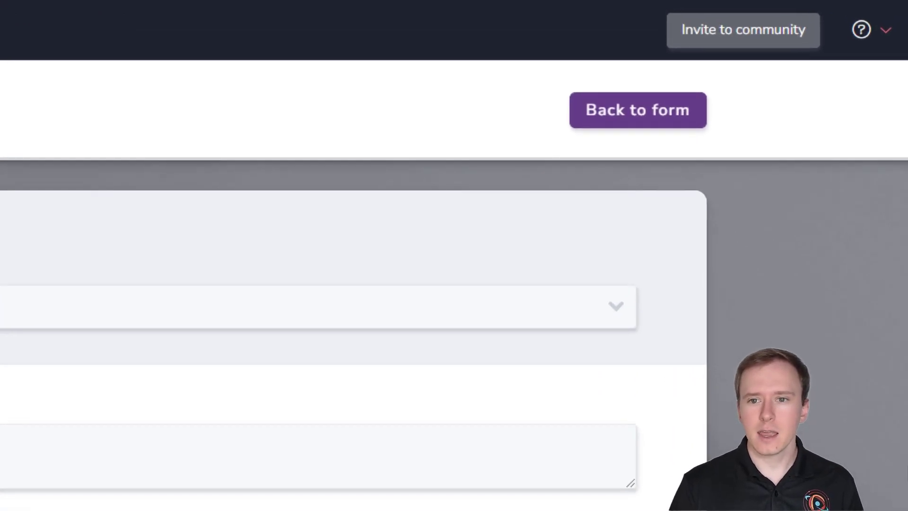
pyautogui.click(633, 121)
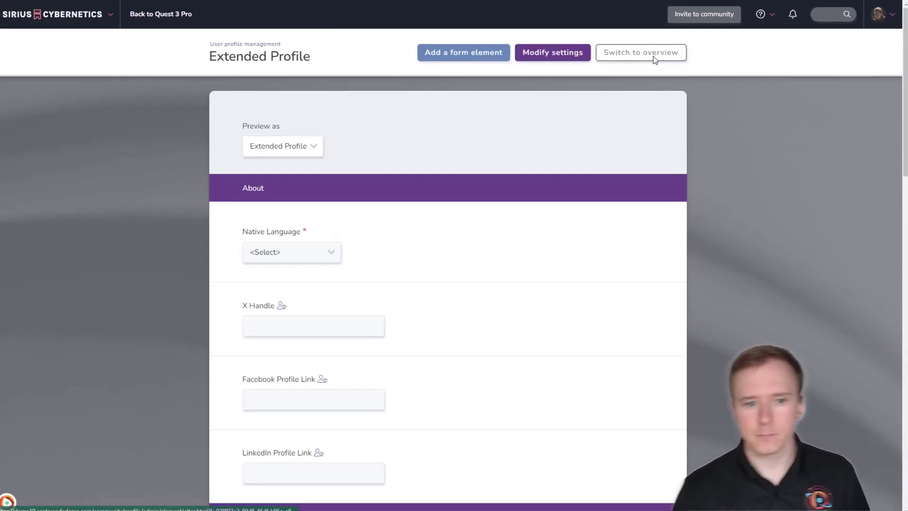
# - Answer Yes to "Did you attend college or university?" in the form preview and check the choices of Level of Degree and Test
pyautogui.scroll(-8, 767, 170)
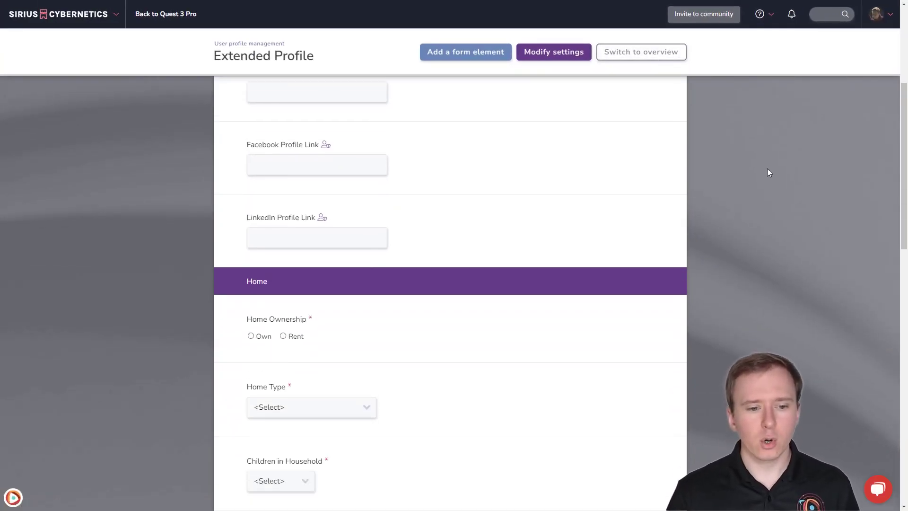
pyautogui.scroll(-8, 767, 173)
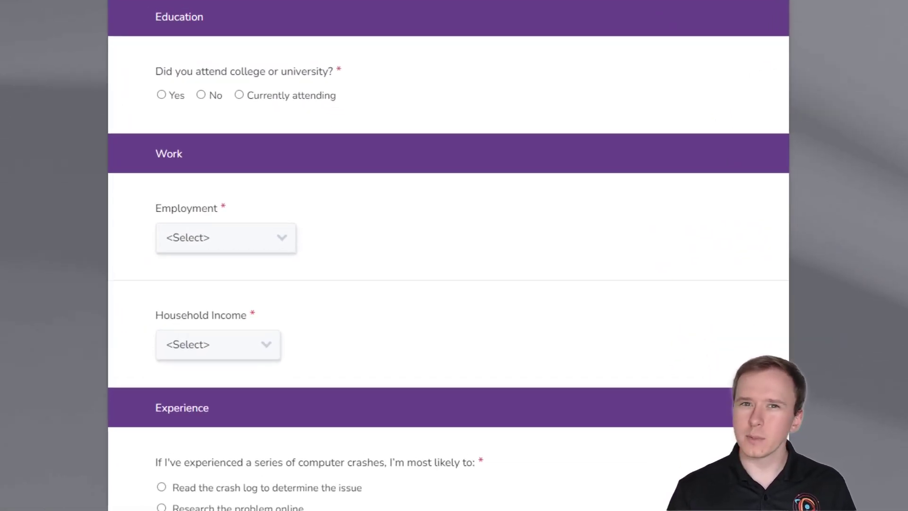
pyautogui.click(162, 95)
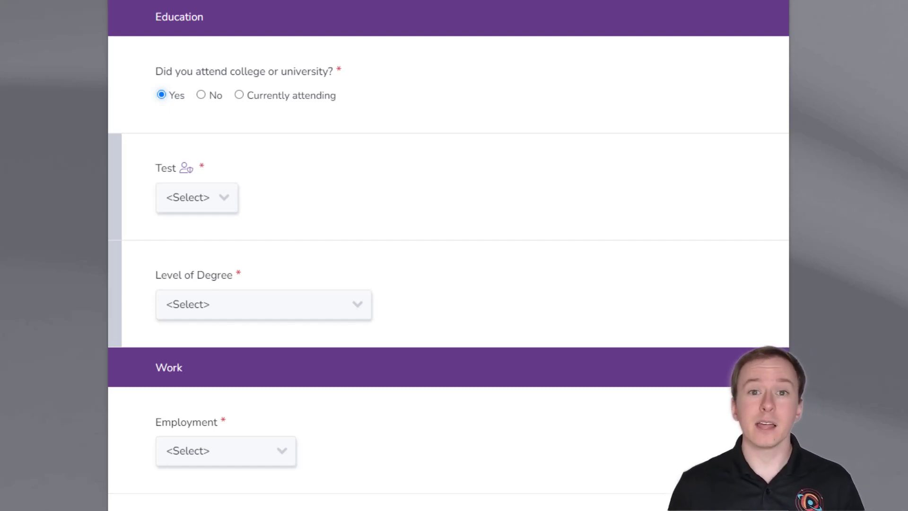
pyautogui.click(367, 309)
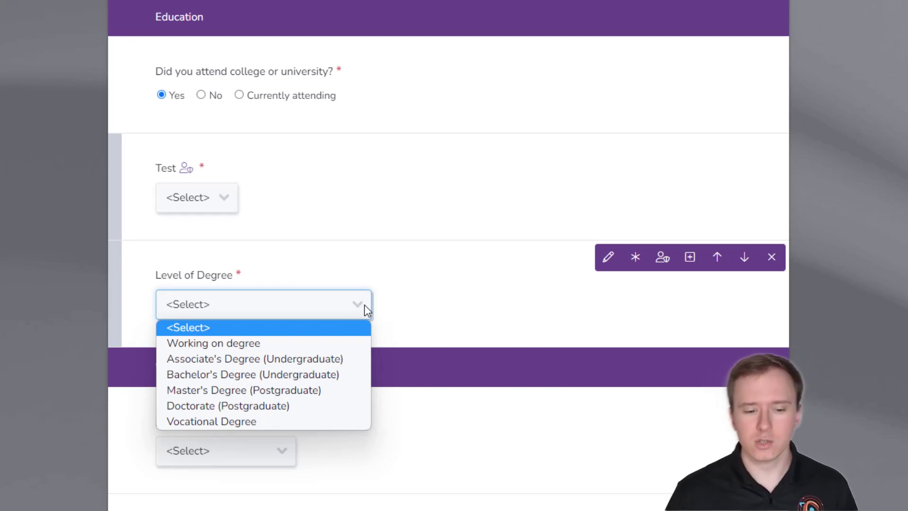
pyautogui.click(219, 196)
pyautogui.click(213, 197)
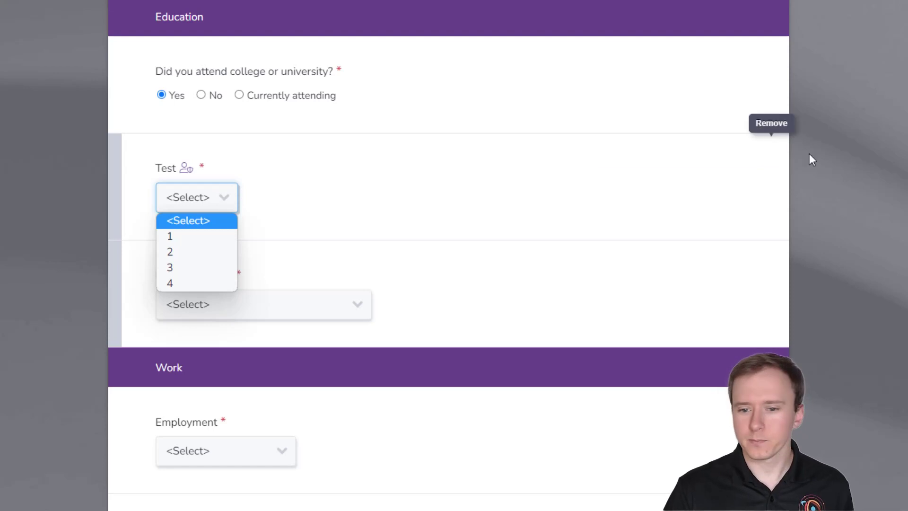
pyautogui.click(890, 158)
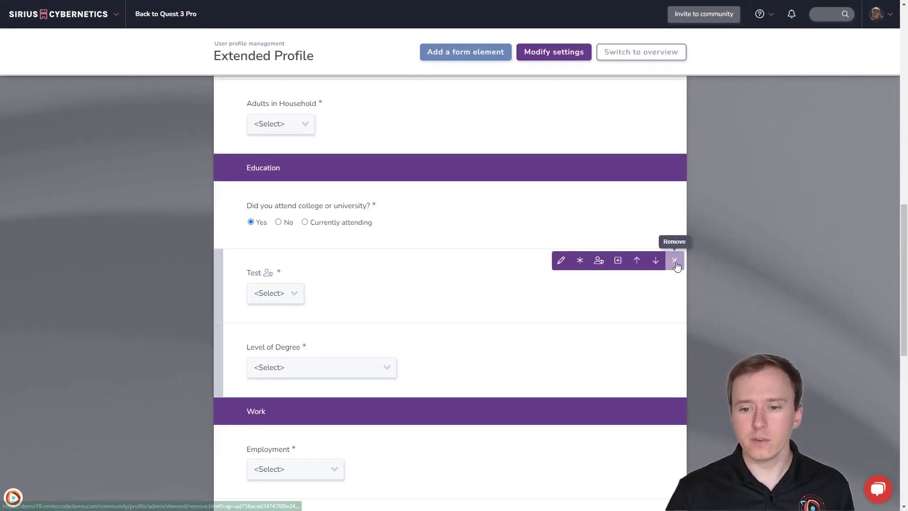
# - Remove the Test element from the Extended Profile form
pyautogui.click(688, 244)
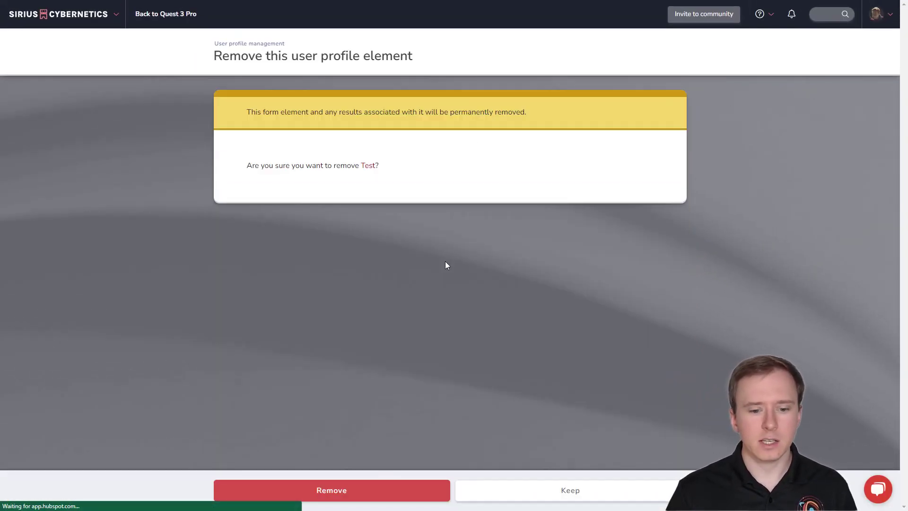
pyautogui.click(341, 490)
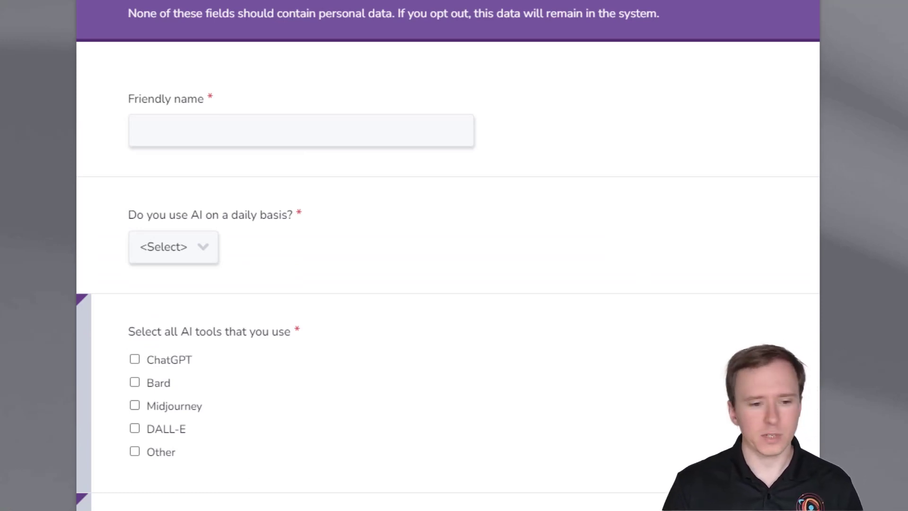
# - Review the questions of the AI test platform form, from daily AI use through the usefulness rating
pyautogui.scroll(-3, 448, 256)
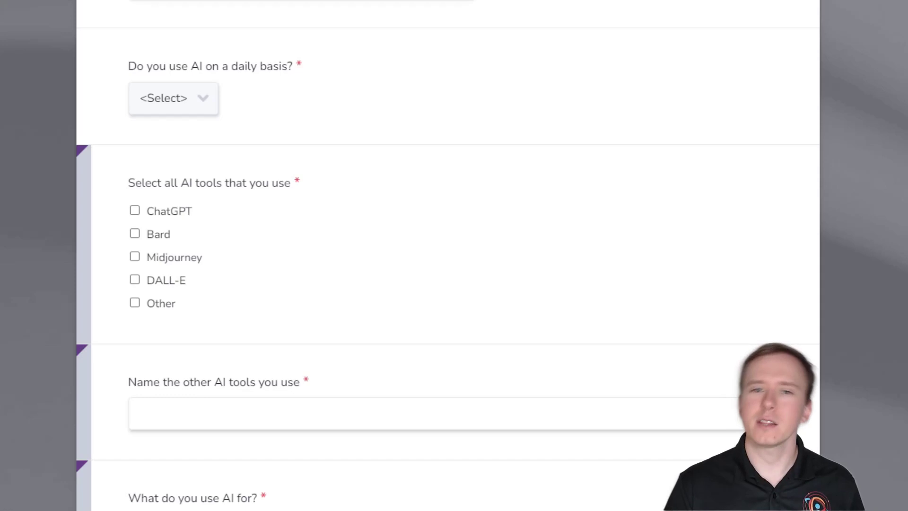
pyautogui.scroll(-2, 448, 255)
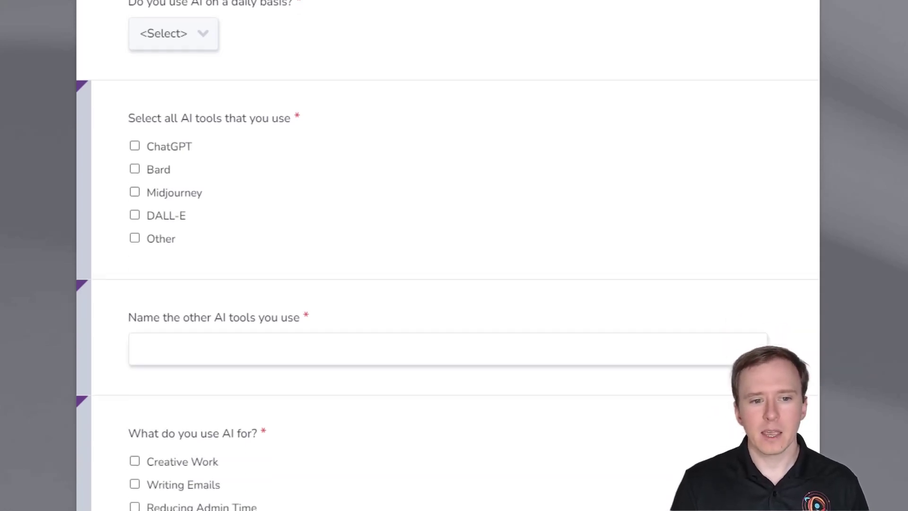
pyautogui.click(183, 31)
pyautogui.click(184, 31)
pyautogui.scroll(-2, 448, 255)
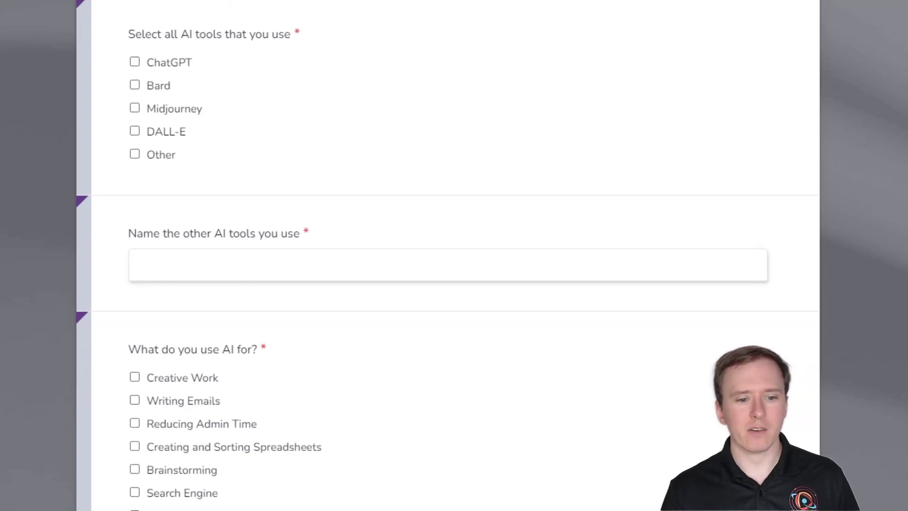
pyautogui.scroll(-2, 448, 256)
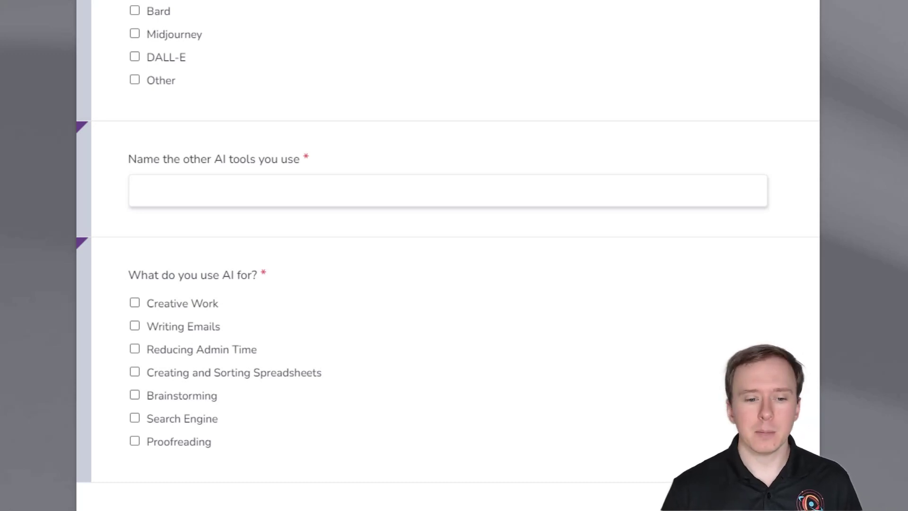
pyautogui.scroll(-5, 448, 255)
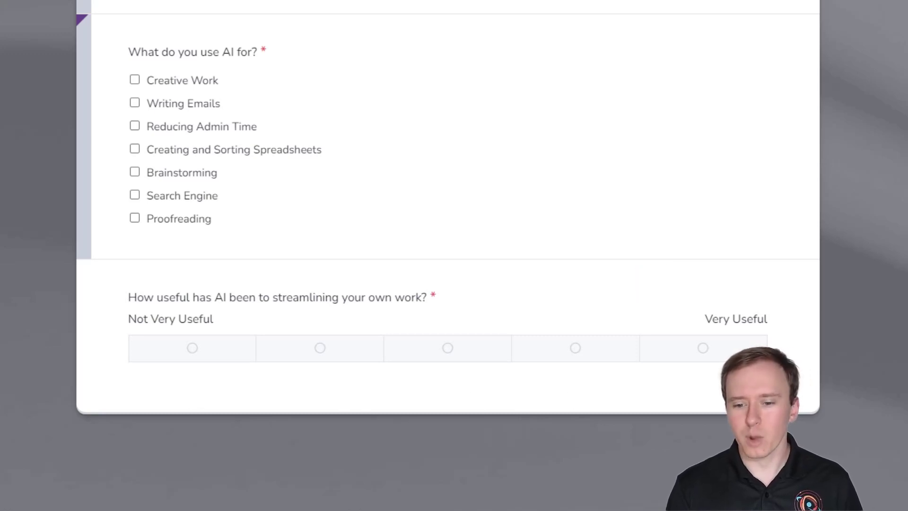
pyautogui.scroll(13, 448, 256)
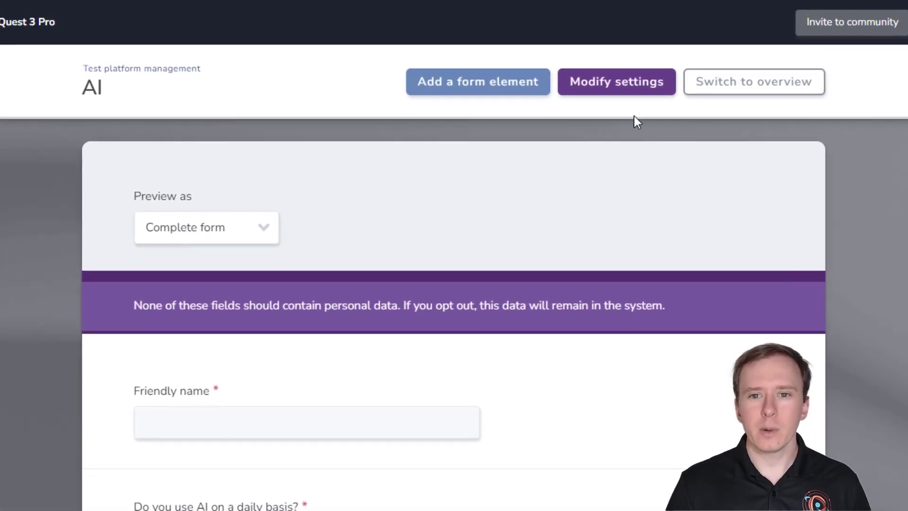
# - In the AI test platform's settings, enable Notice for the External Candidates and Internal Candidates teams
pyautogui.click(625, 90)
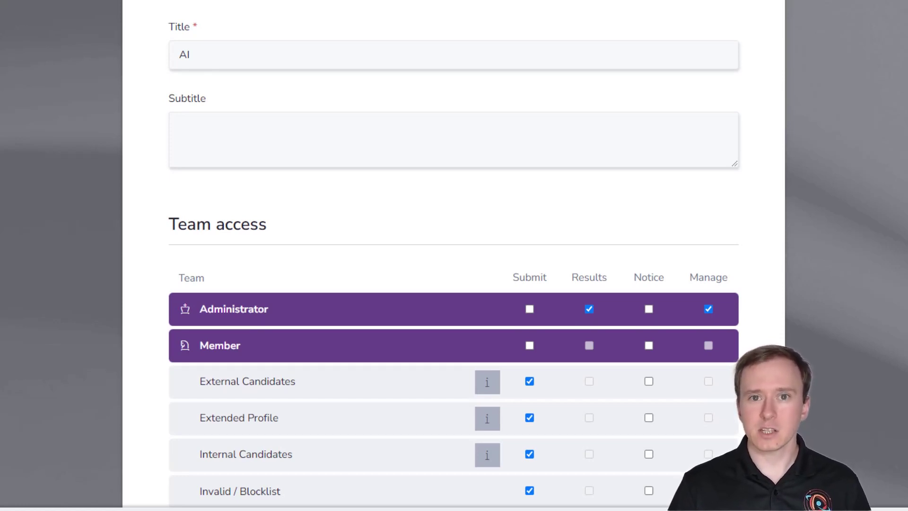
pyautogui.scroll(-5, 454, 256)
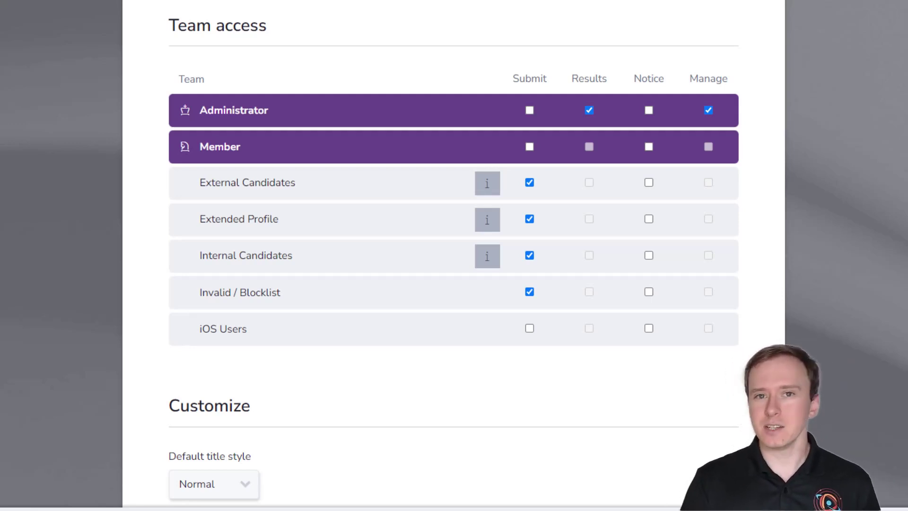
pyautogui.click(649, 184)
pyautogui.click(649, 255)
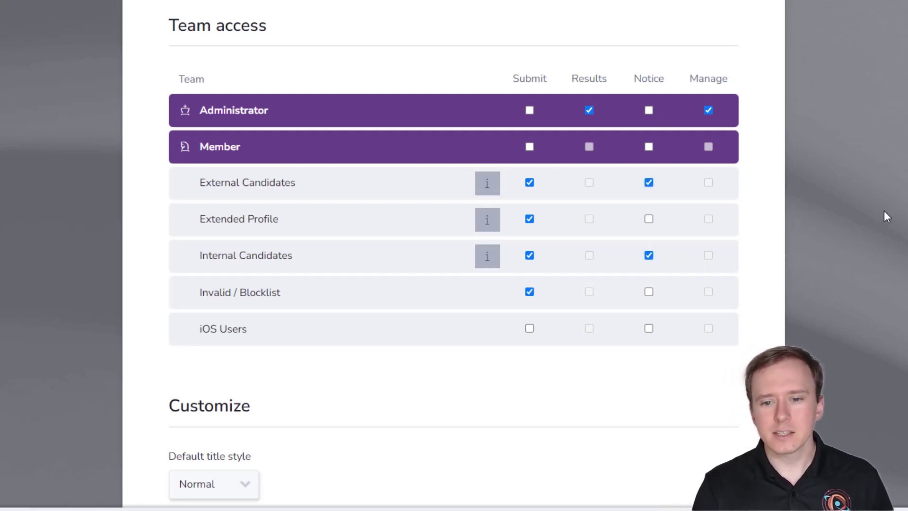